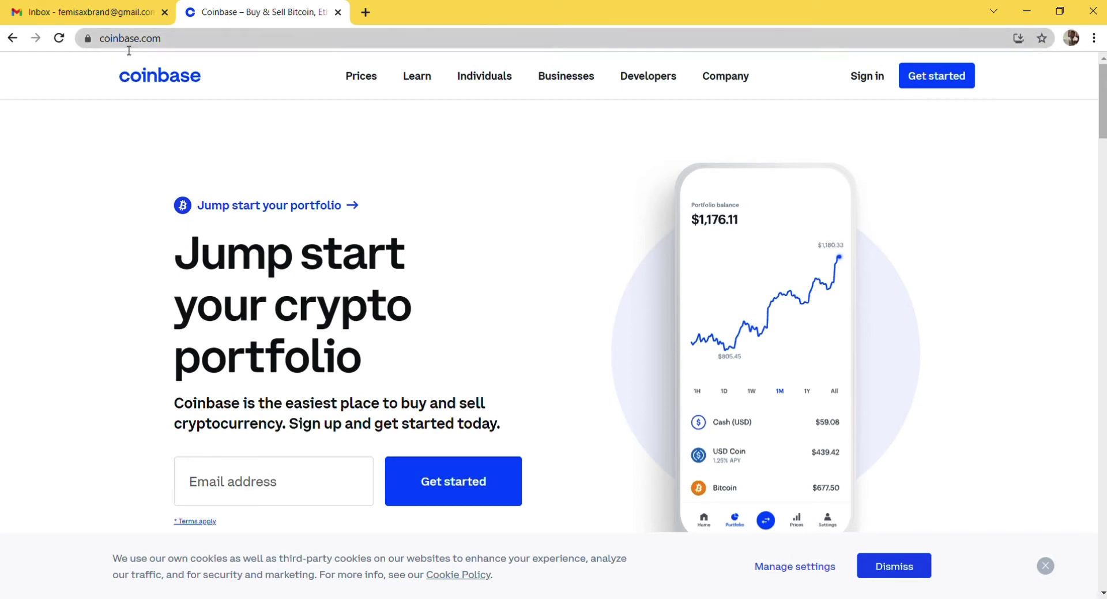
# Select the coinbase.com address in the address bar, then click back onto the page.
pyautogui.click(160, 40)
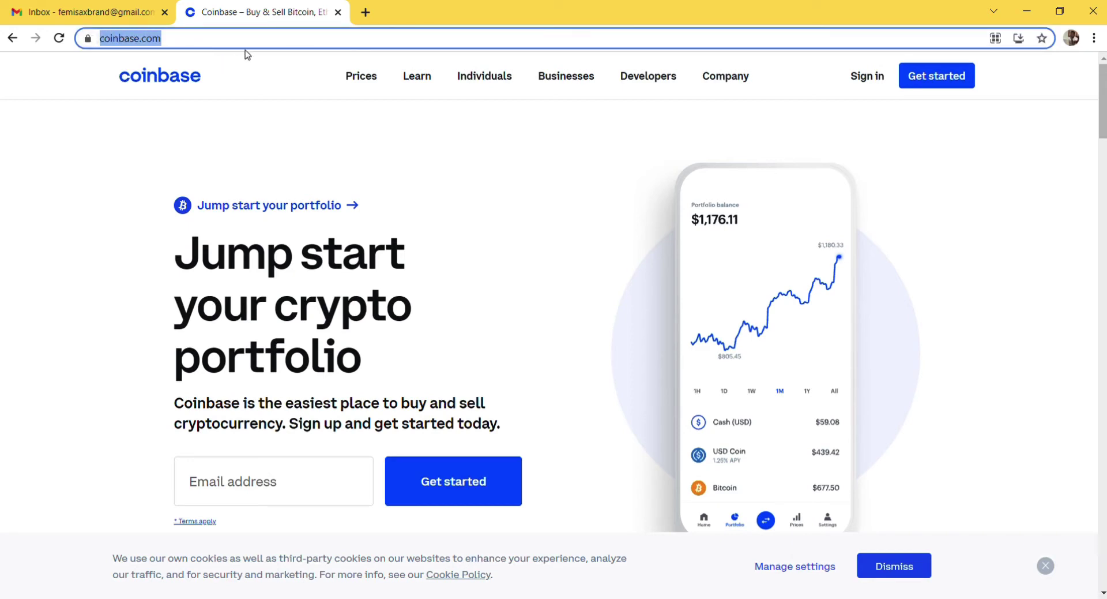
pyautogui.click(258, 71)
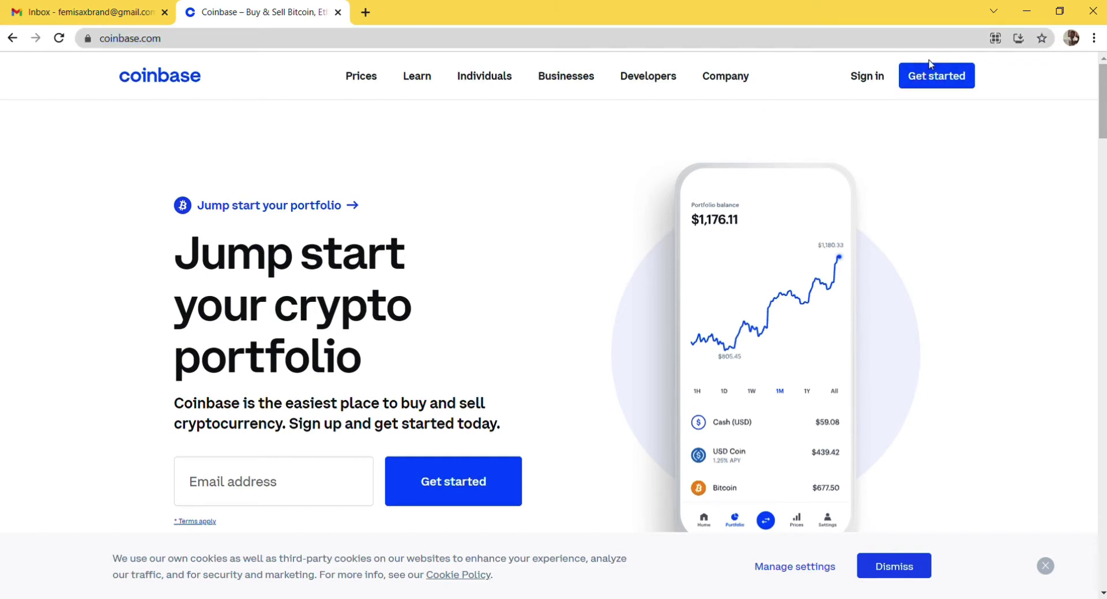
# Start sign-up and enter the account holder's first and last name, correcting typos.
pyautogui.click(937, 79)
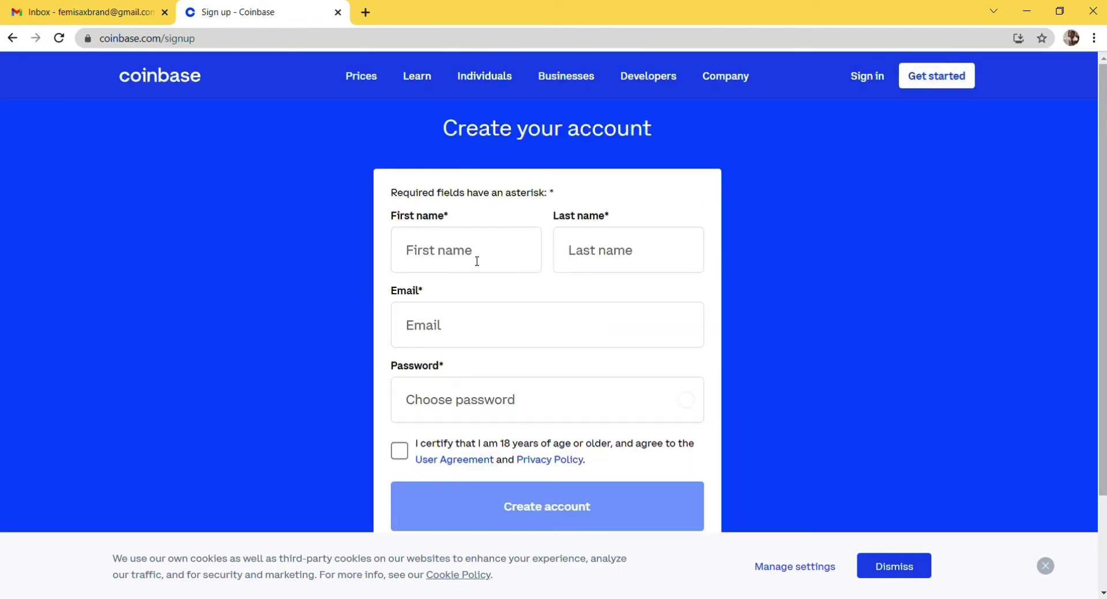
pyautogui.click(475, 255)
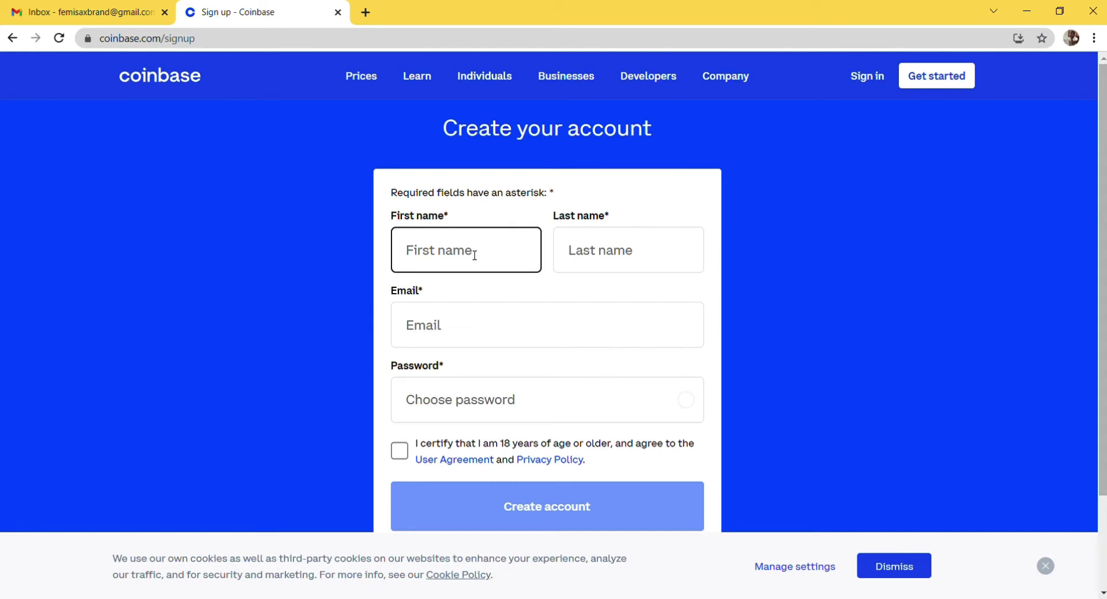
pyautogui.click(605, 255)
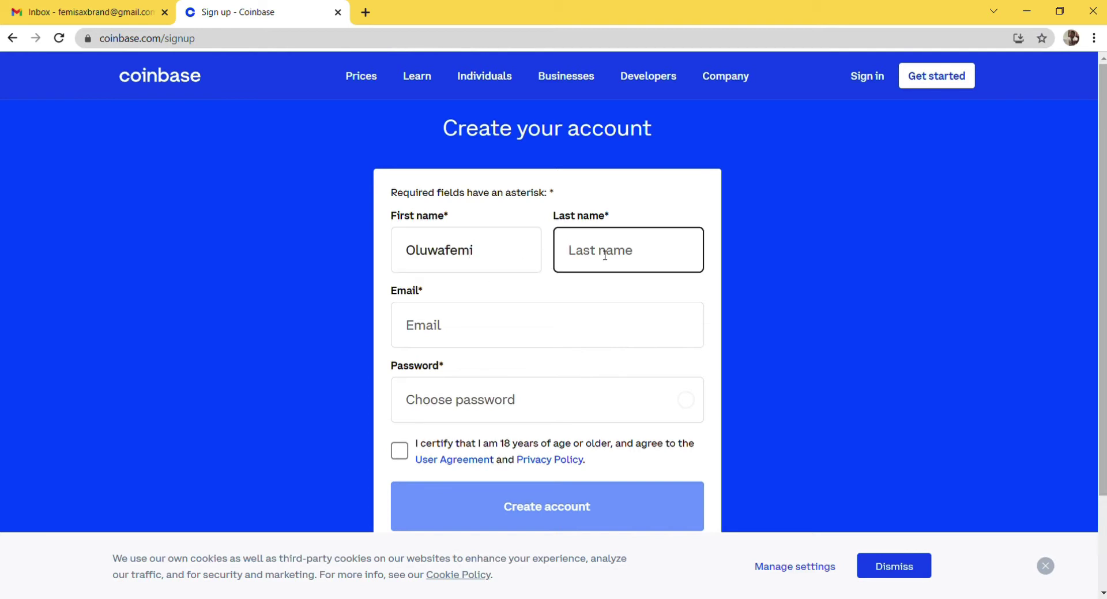
# Autofill the saved email and password, then tick the 18+ and terms certification.
pyautogui.click(565, 334)
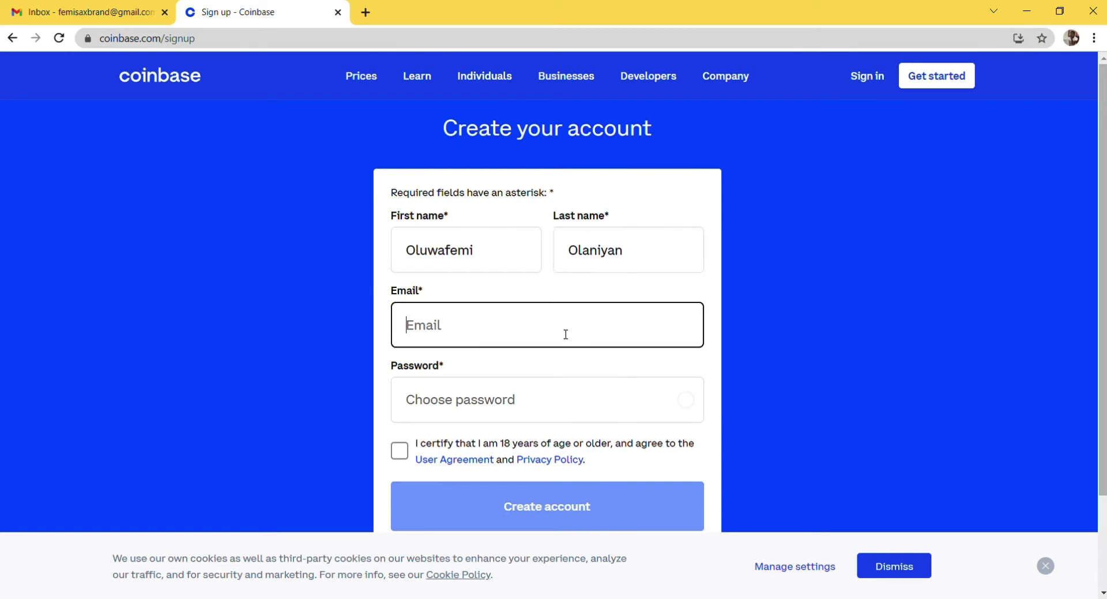
pyautogui.click(524, 332)
pyautogui.click(529, 358)
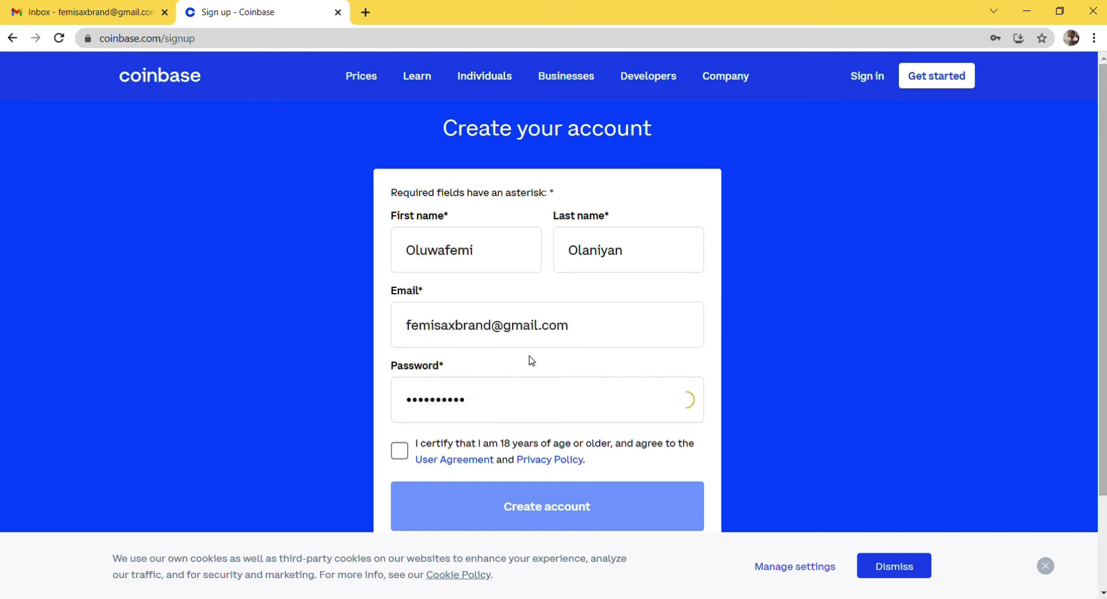
pyautogui.click(408, 458)
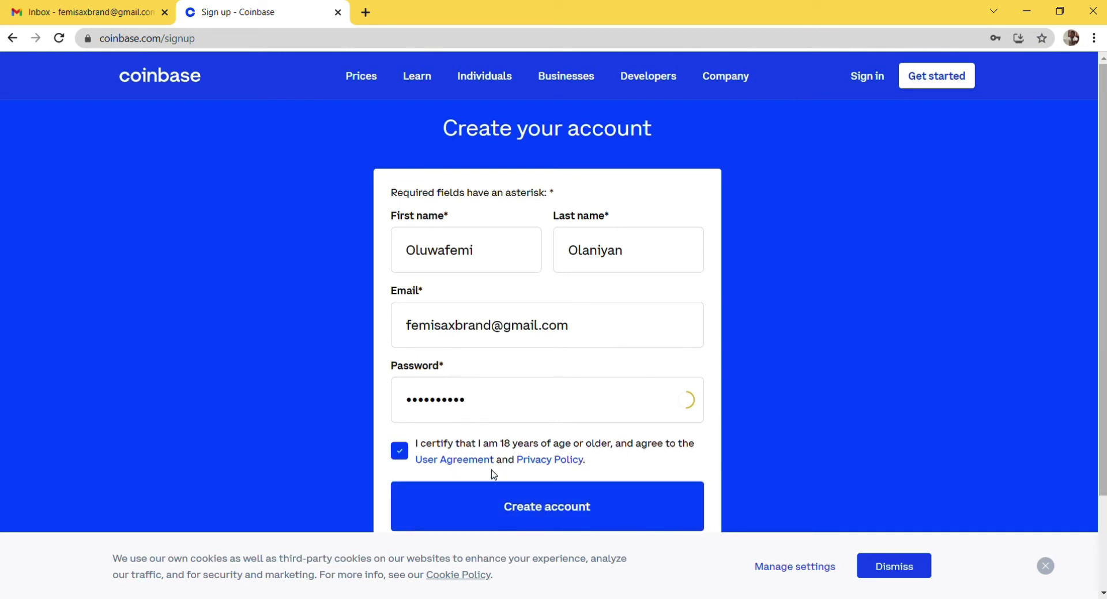
# Submit the form with Create account so Coinbase sends a verification email.
pyautogui.click(576, 516)
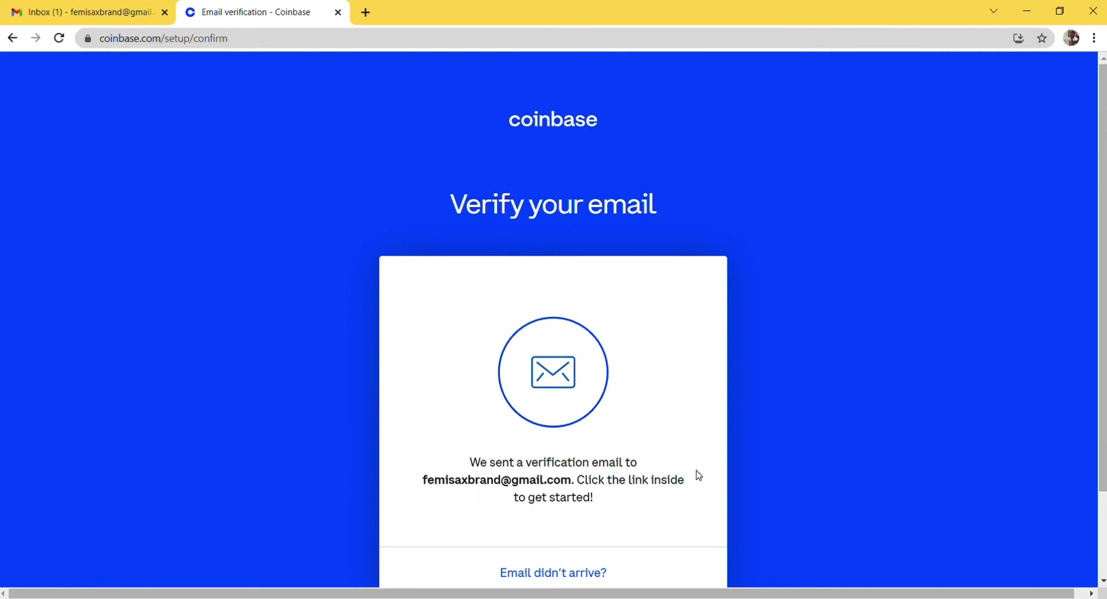
# Open Coinbase's 'Please Verify Your Email Address' message in the Gmail inbox.
pyautogui.click(75, 14)
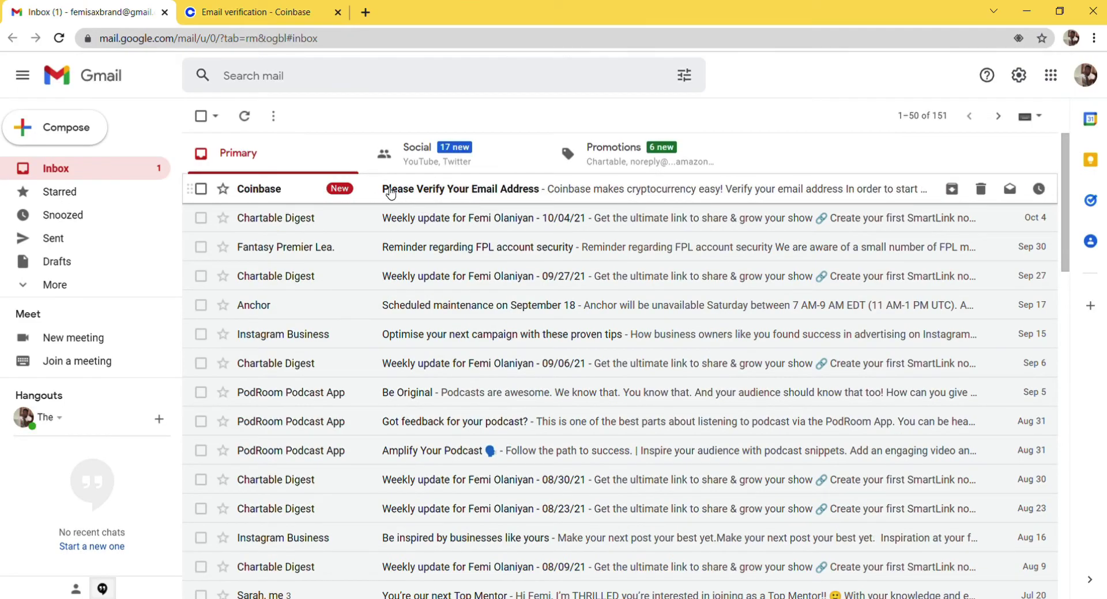
pyautogui.click(507, 195)
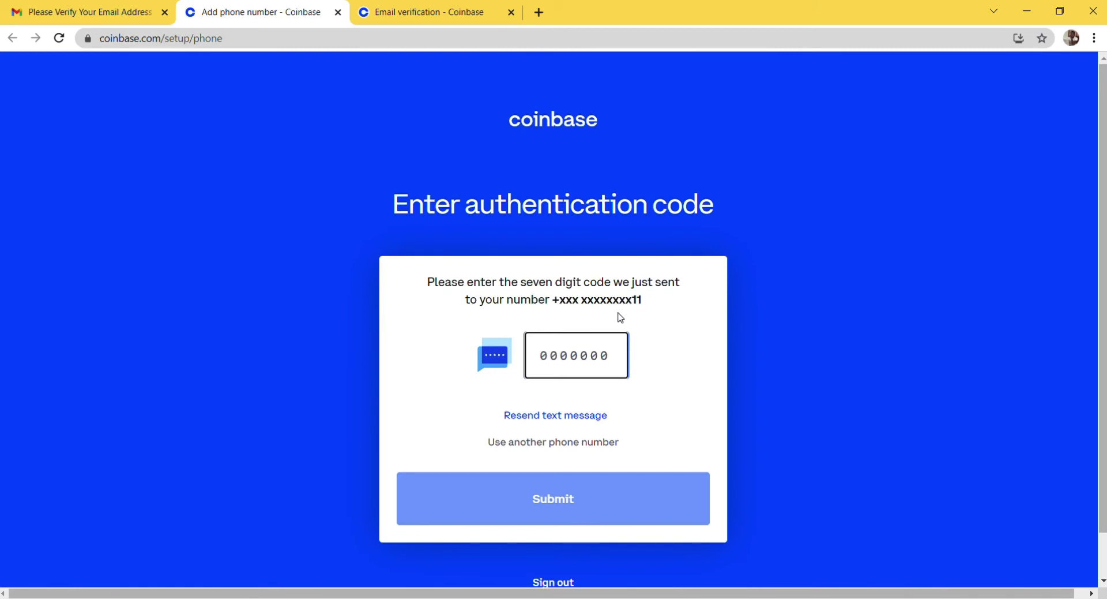
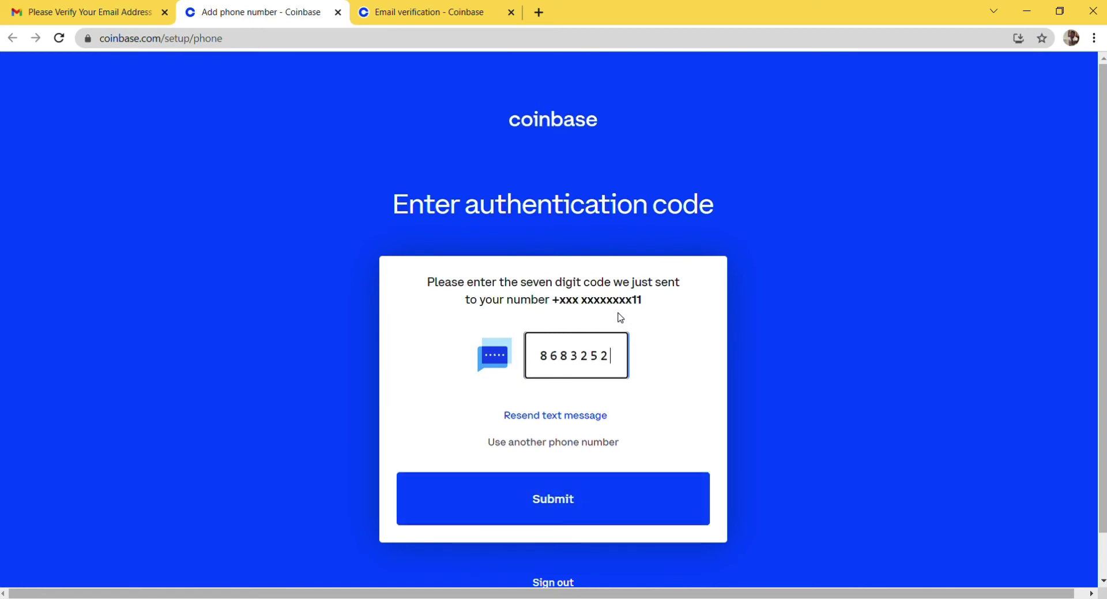
# Submit the code, then choose Skip for now on the Transfer crypto page.
pyautogui.click(557, 498)
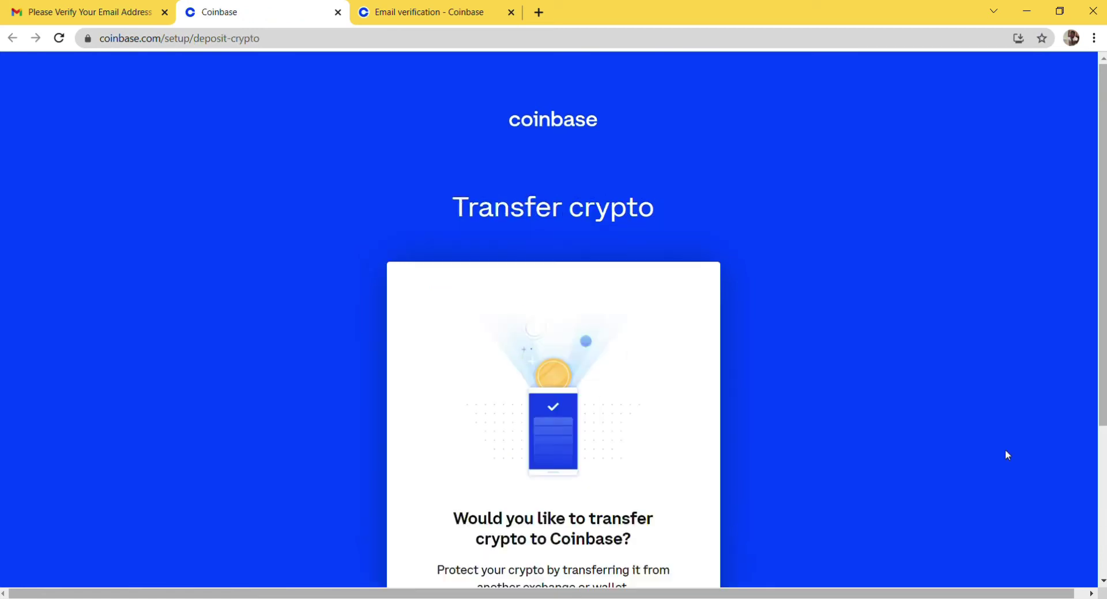
pyautogui.scroll(-3, 1103, 248)
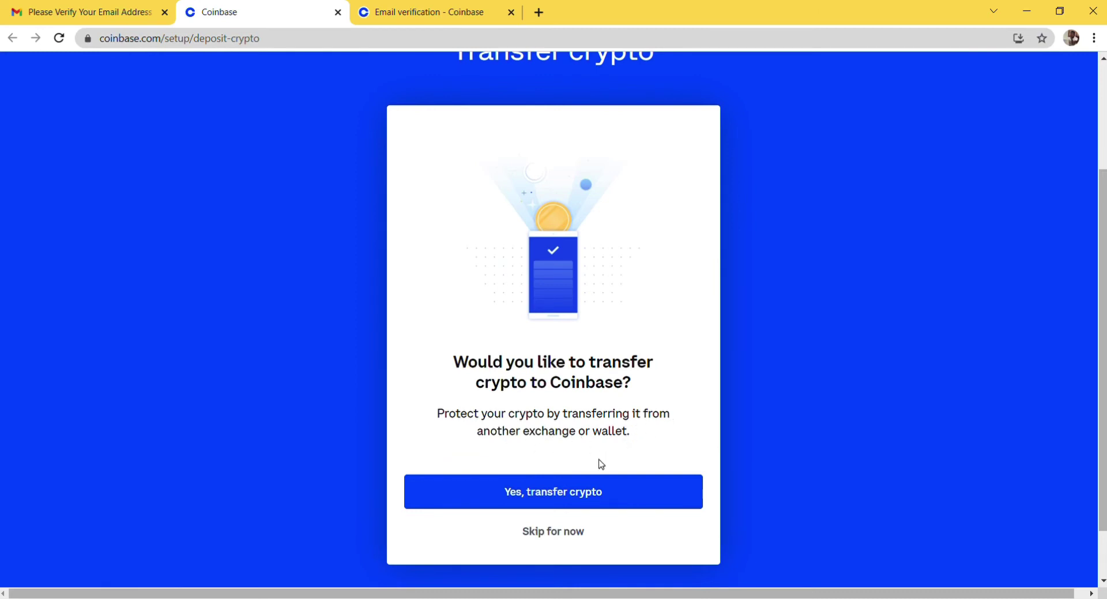
pyautogui.click(566, 533)
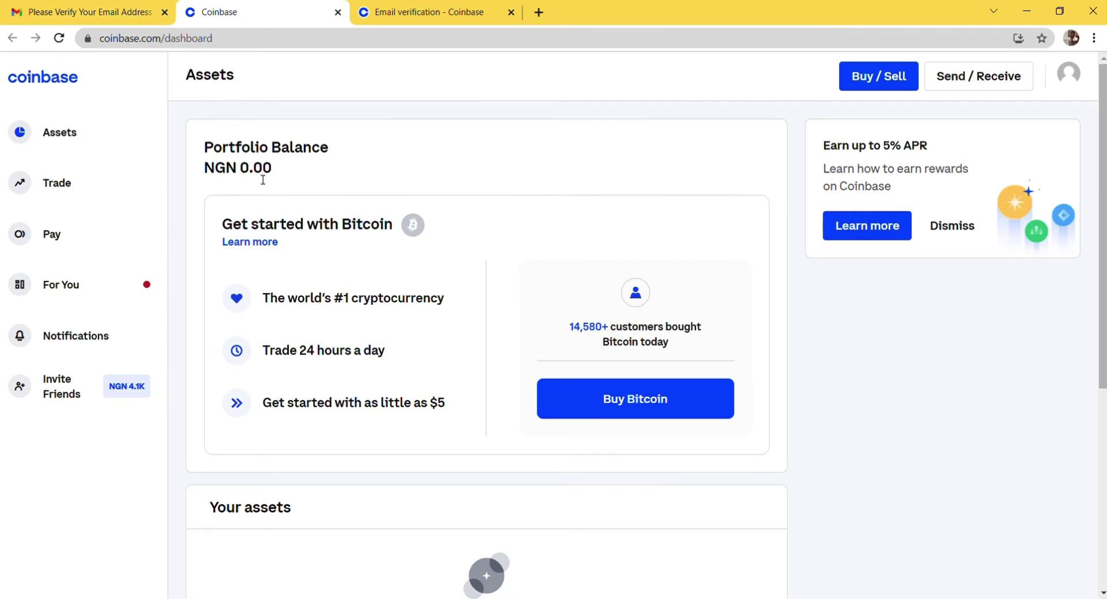
pyautogui.scroll(-4, 340, 335)
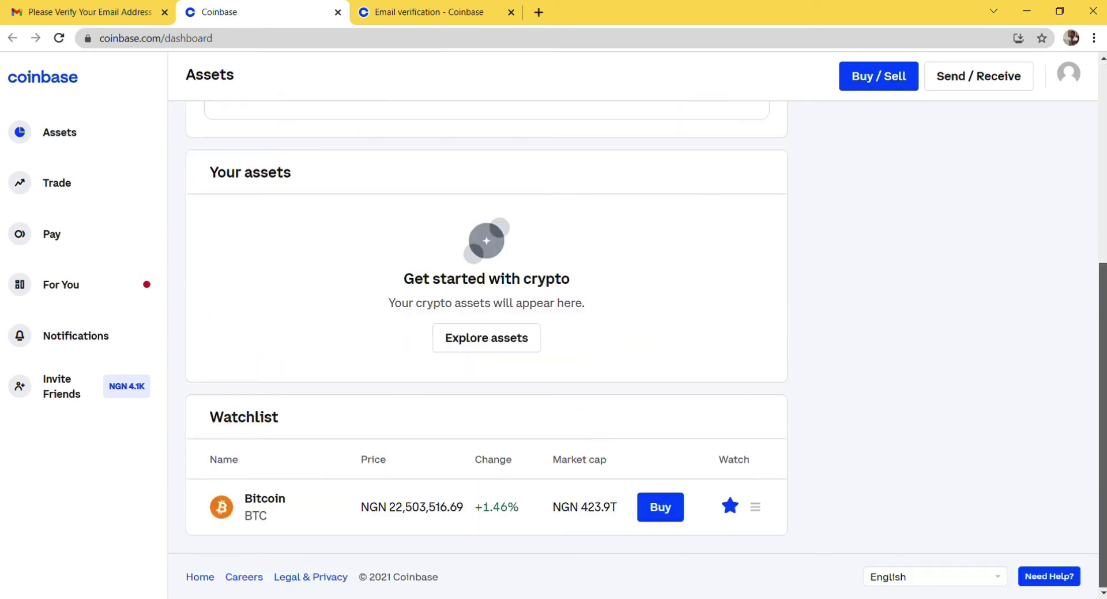
pyautogui.moveTo(1103, 363); pyautogui.dragTo(1103, 424)
pyautogui.scroll(6, 641, 346)
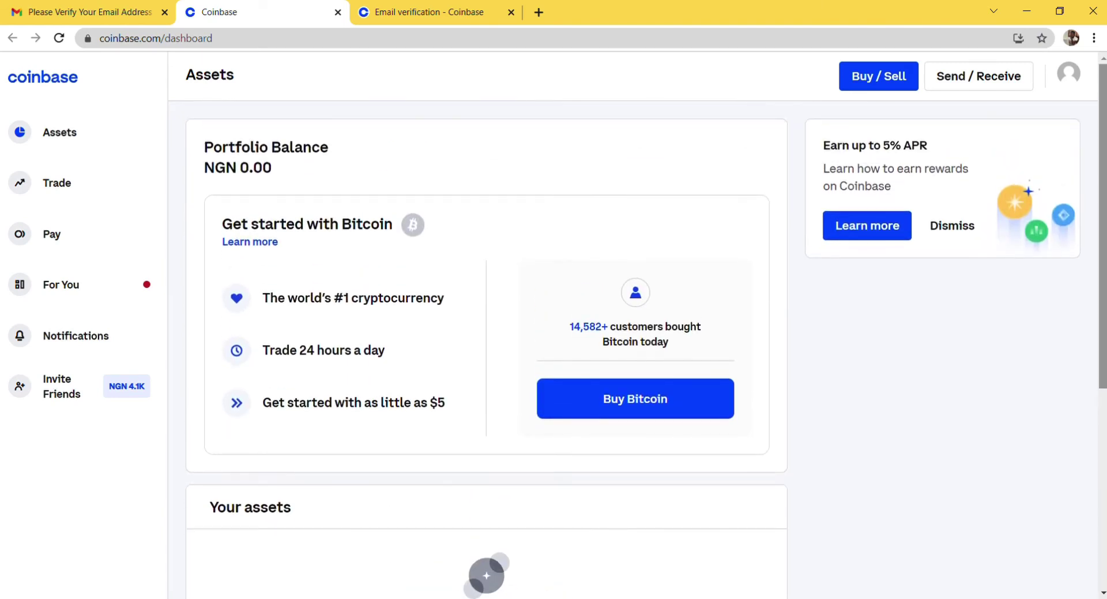
# Open Trade, close the Welcome to Trade intro, and view the NGN asset prices.
pyautogui.click(60, 186)
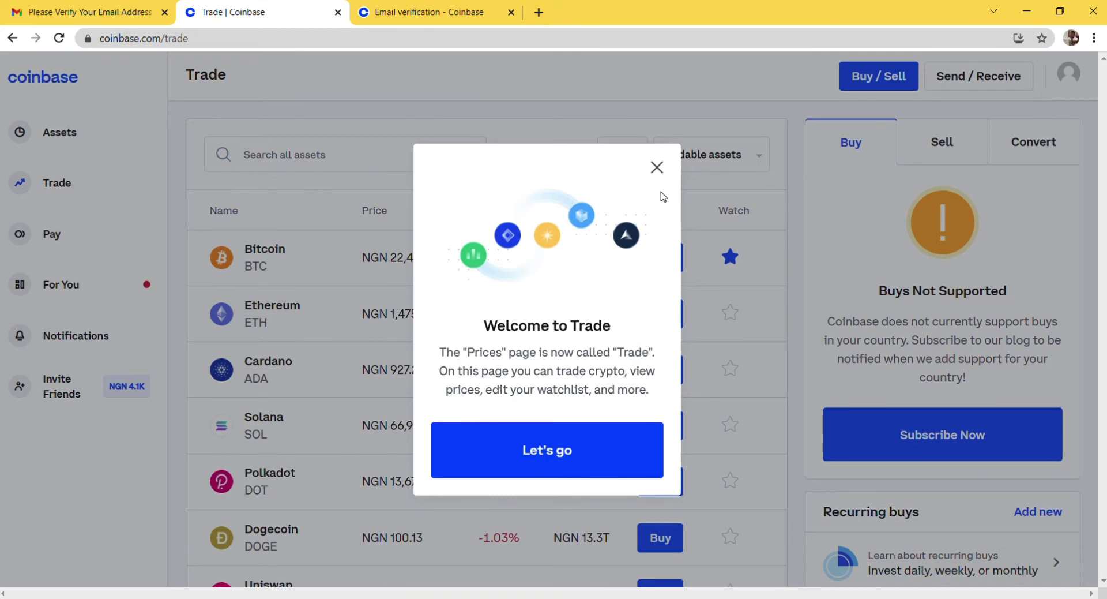
pyautogui.click(656, 167)
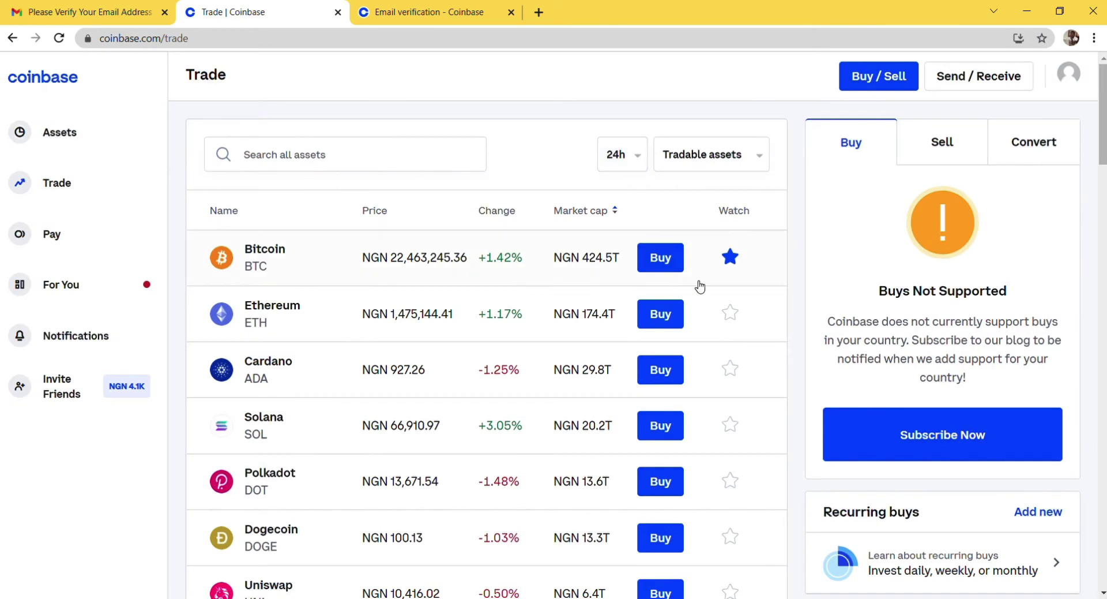
pyautogui.moveTo(1102, 115)
pyautogui.mouseDown()
pyautogui.moveTo(1103, 344)
pyautogui.moveTo(1102, 116)
pyautogui.mouseUp()
# Browse the For You feed with articles like 'What is Dogecoin?' and 'What is staking?'.
pyautogui.click(81, 290)
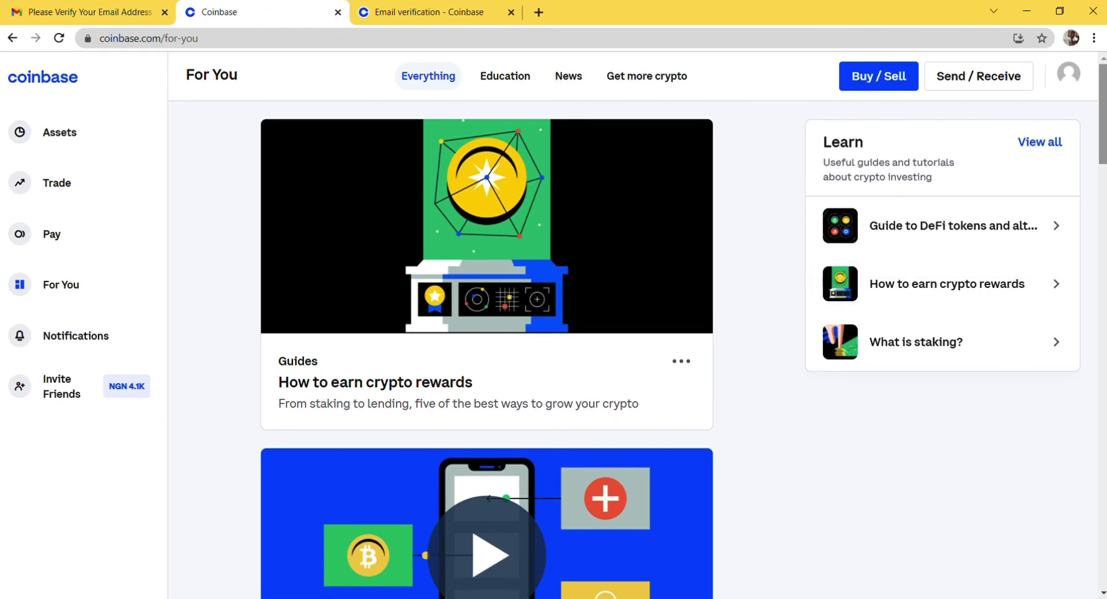
pyautogui.scroll(-5, 420, 256)
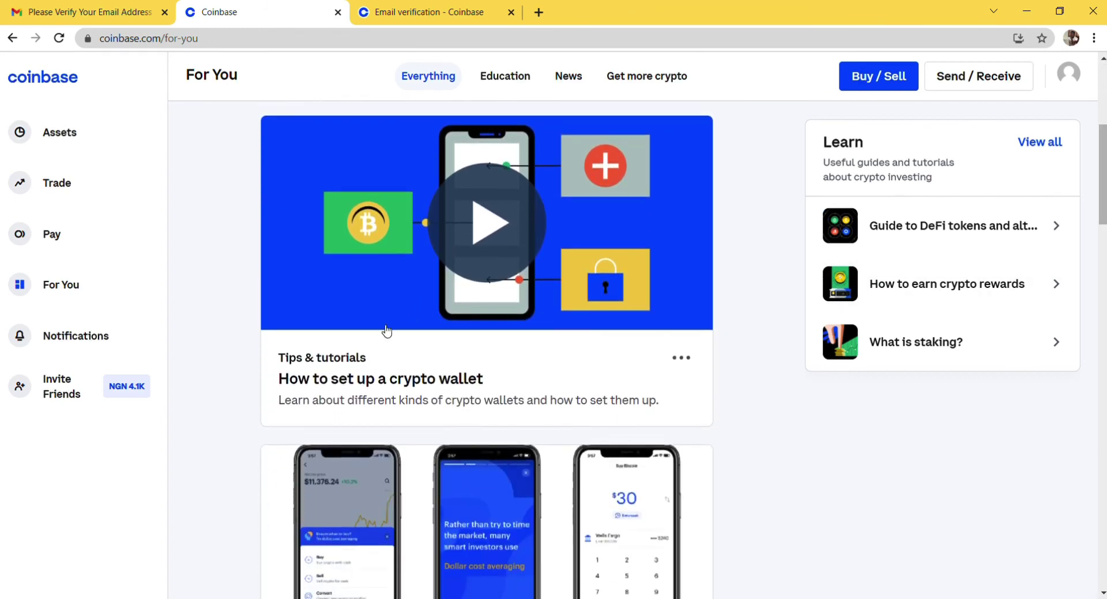
pyautogui.moveTo(1103, 173); pyautogui.dragTo(1102, 207)
pyautogui.scroll(-2, 1103, 219)
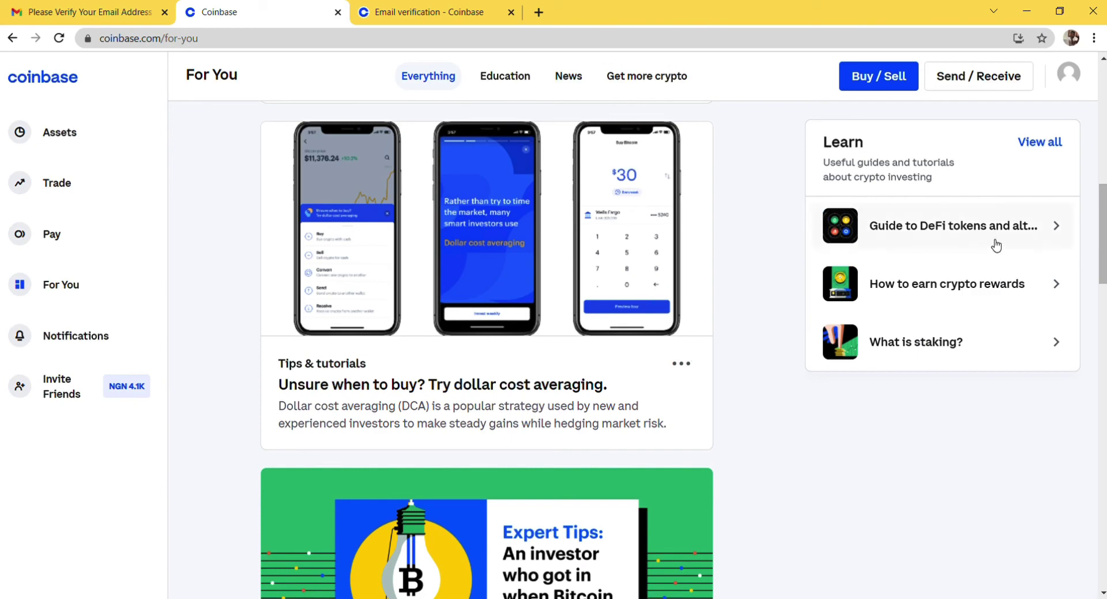
pyautogui.moveTo(1103, 230); pyautogui.dragTo(1103, 461)
pyautogui.scroll(-3, 1105, 444)
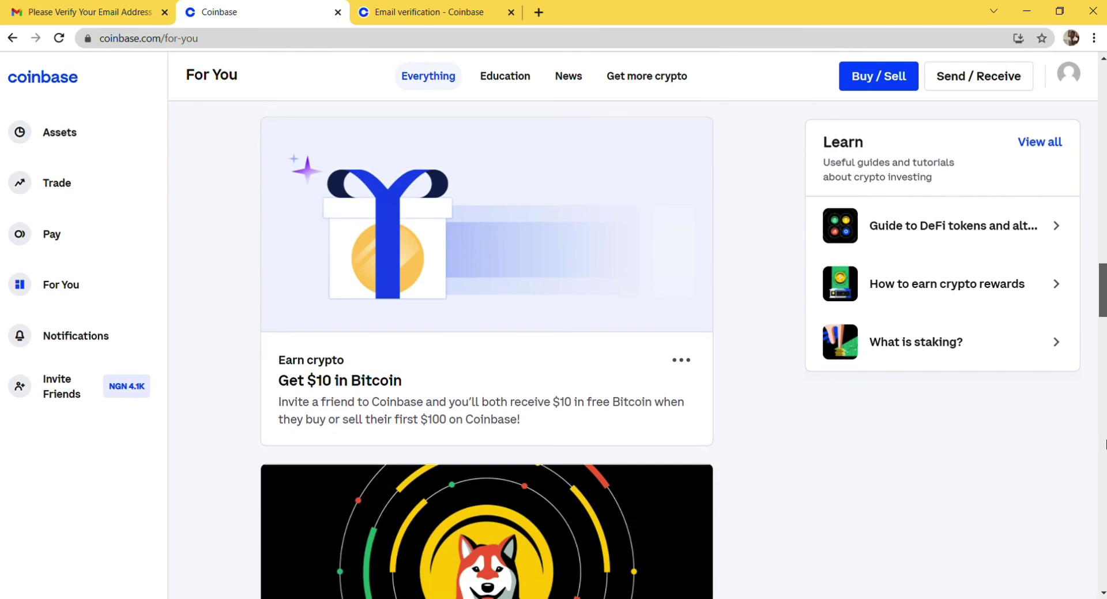
pyautogui.scroll(-10, 1105, 444)
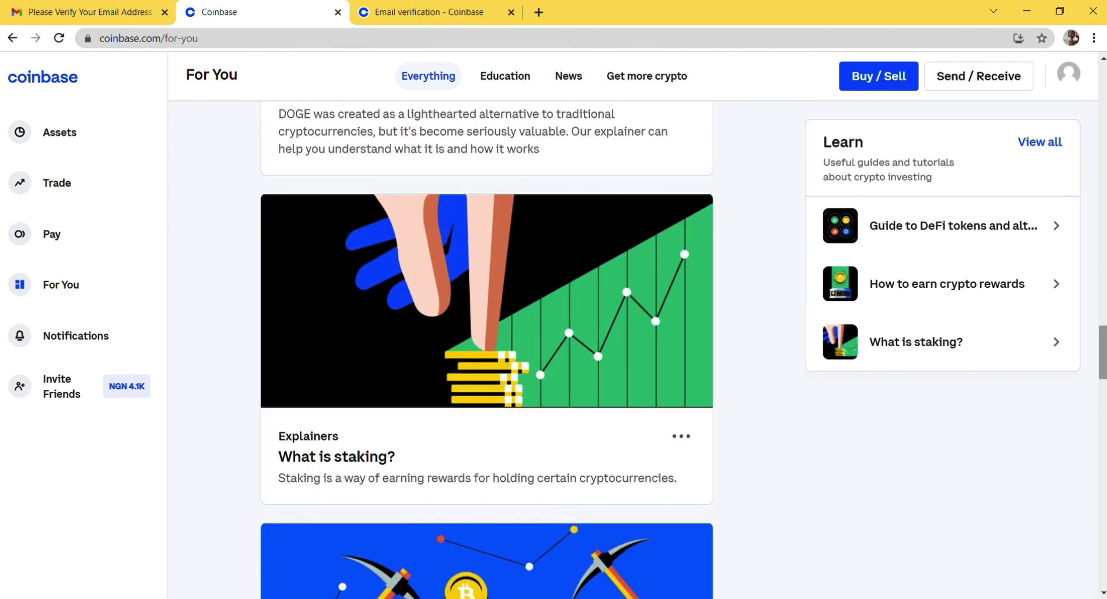
pyautogui.scroll(-15, 1103, 352)
pyautogui.scroll(18, 1103, 352)
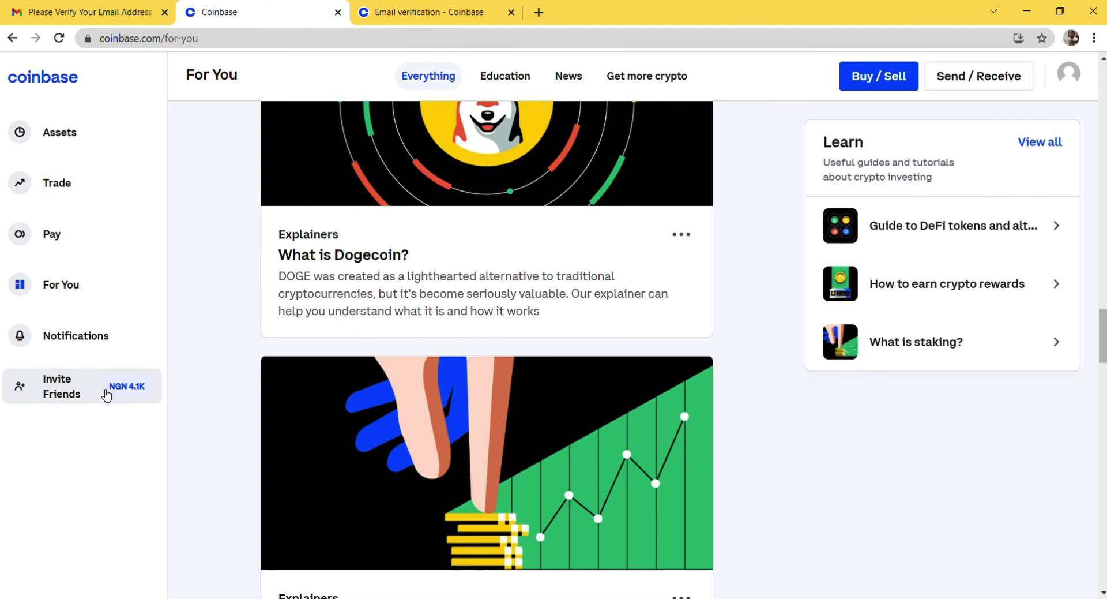
# Go to Invite Friends to see the NGN 4,108.90 referral reward and invite link.
pyautogui.click(106, 395)
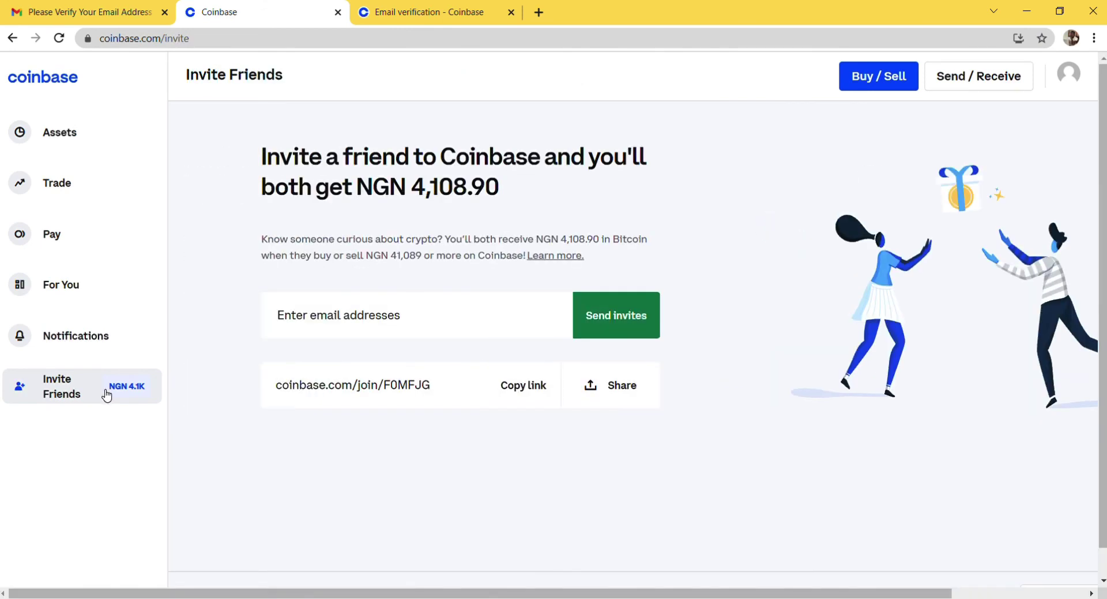